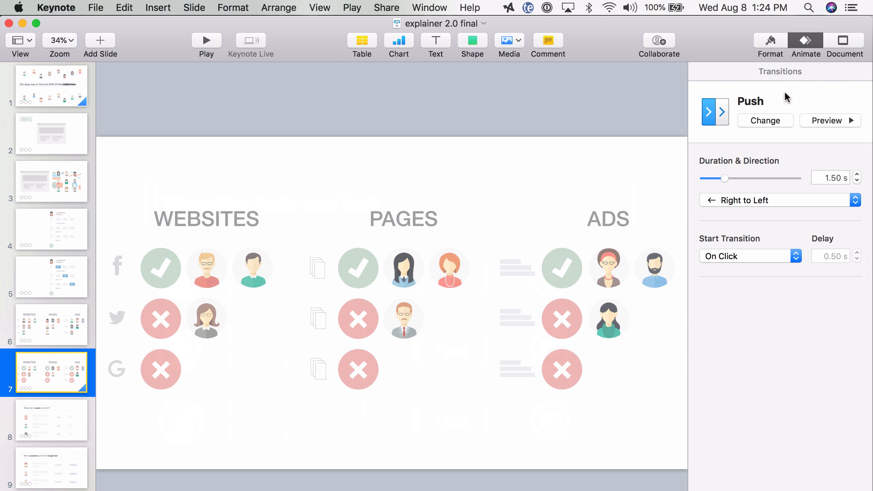
{"action": "left_click", "coordinate": [775, 120]}
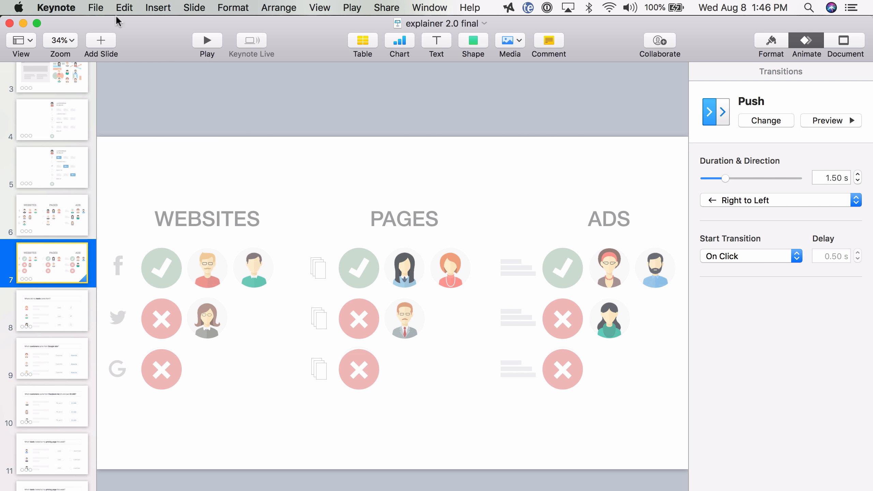
- Start exporting the presentation as a self-playing movie, with the next-slide and next-build delays both set to 0 seconds
{"action": "left_click", "coordinate": [97, 7]}
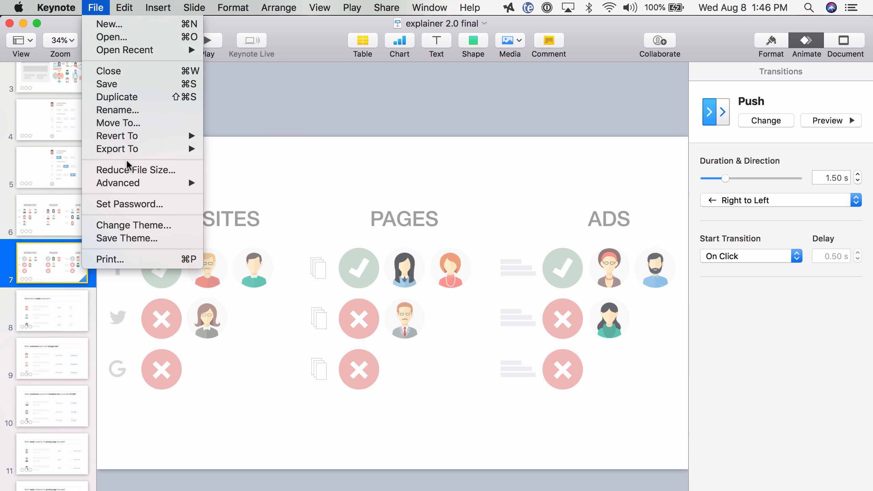
{"action": "mouse_move", "coordinate": [165, 149]}
{"action": "left_click", "coordinate": [249, 176]}
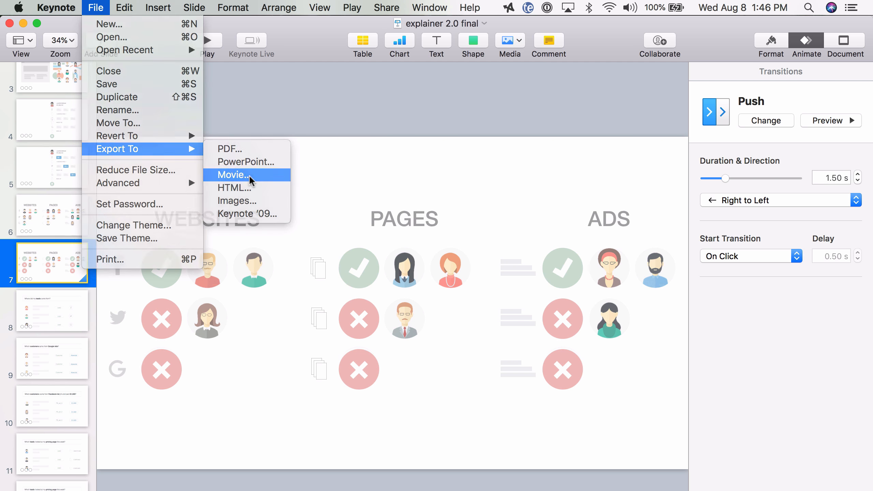
{"action": "left_click", "coordinate": [398, 170]}
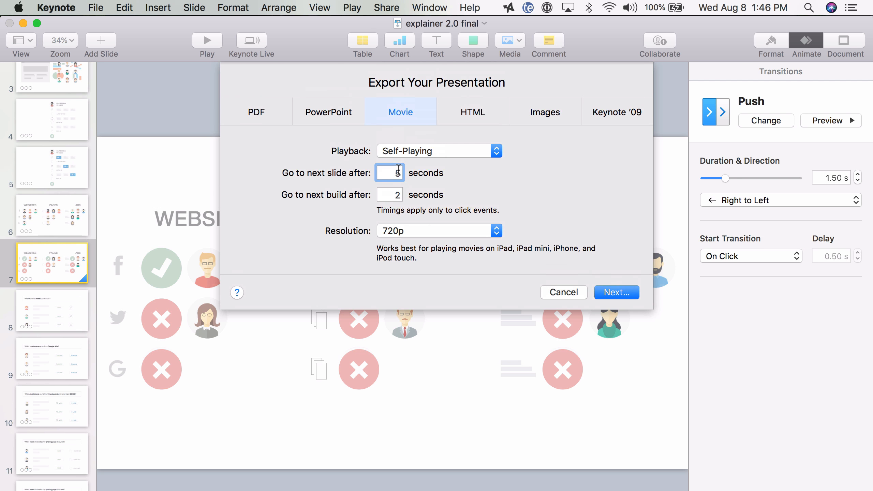
{"action": "key", "text": "BackSpace"}
{"action": "type", "text": "0"}
{"action": "key", "text": "Tab"}
{"action": "type", "text": "0"}
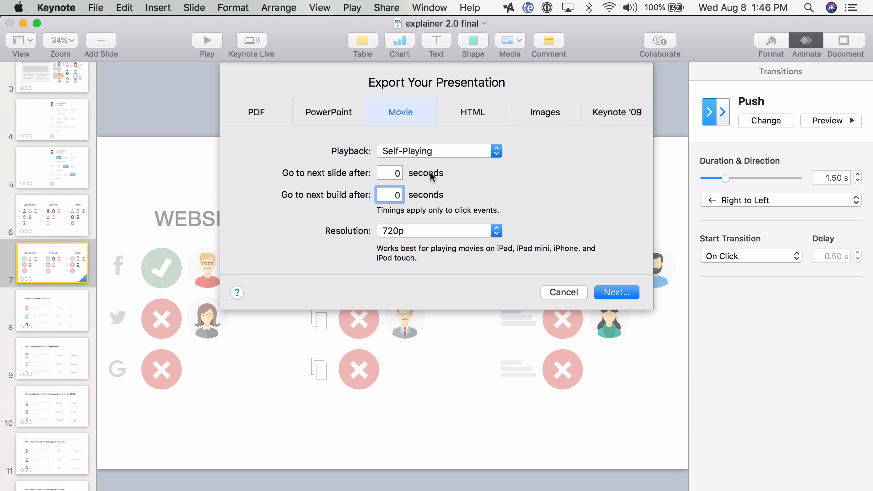
- Set the movie export to a custom resolution of 2560 x 1440 with Apple ProRes 4444 compression
{"action": "left_click", "coordinate": [454, 232]}
{"action": "left_click", "coordinate": [454, 258]}
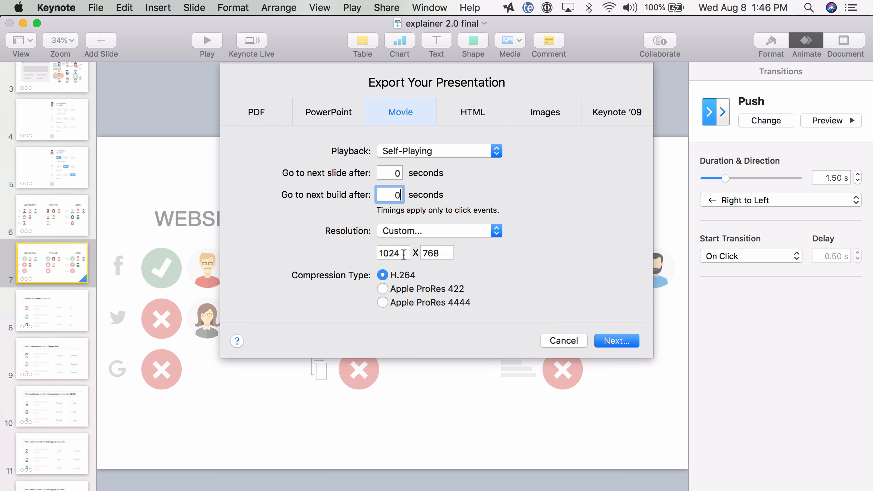
{"action": "double_click", "coordinate": [397, 255]}
{"action": "type", "text": "2560"}
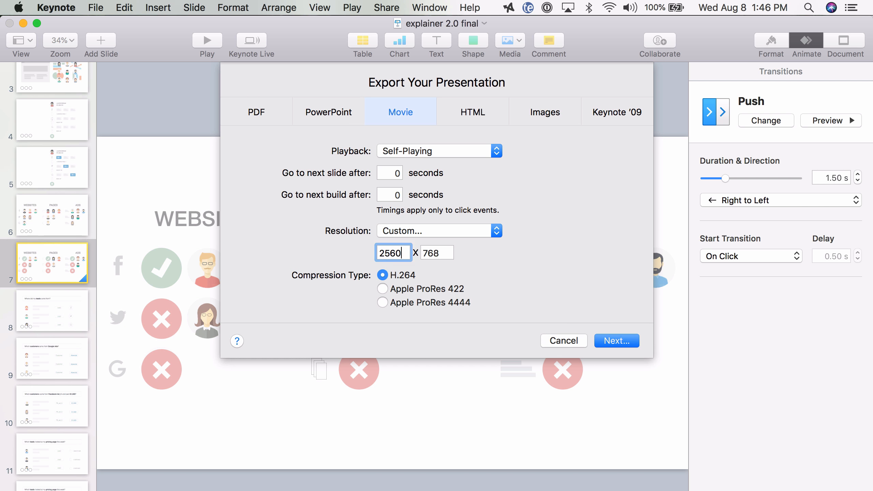
{"action": "key", "text": "Tab"}
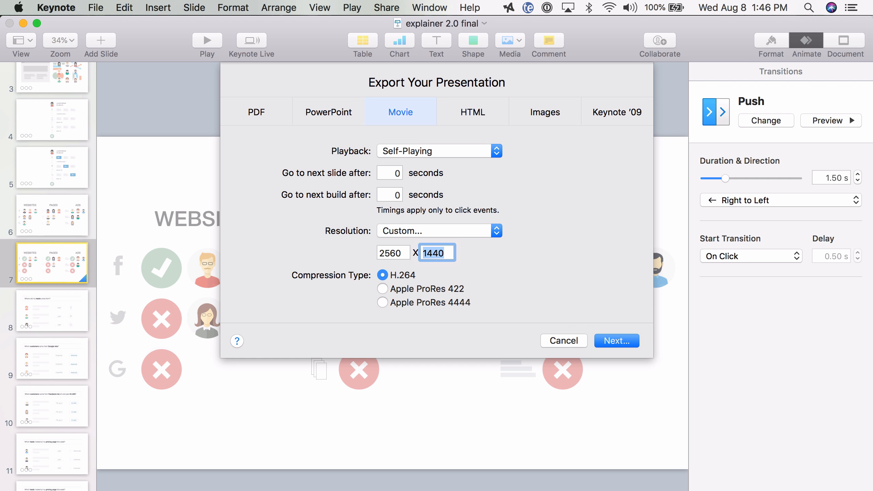
{"action": "left_click", "coordinate": [383, 303]}
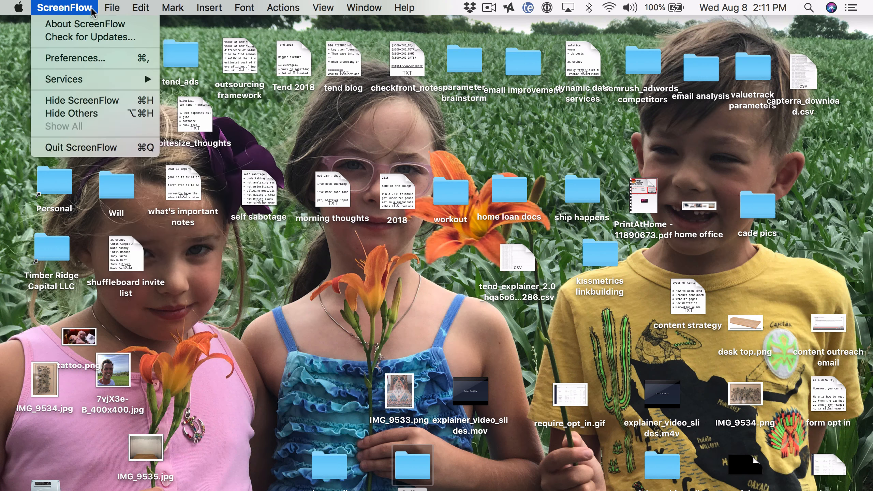
- Set up a new ScreenFlow recording that takes its audio from the ATR USB microphone
{"action": "left_click", "coordinate": [119, 22]}
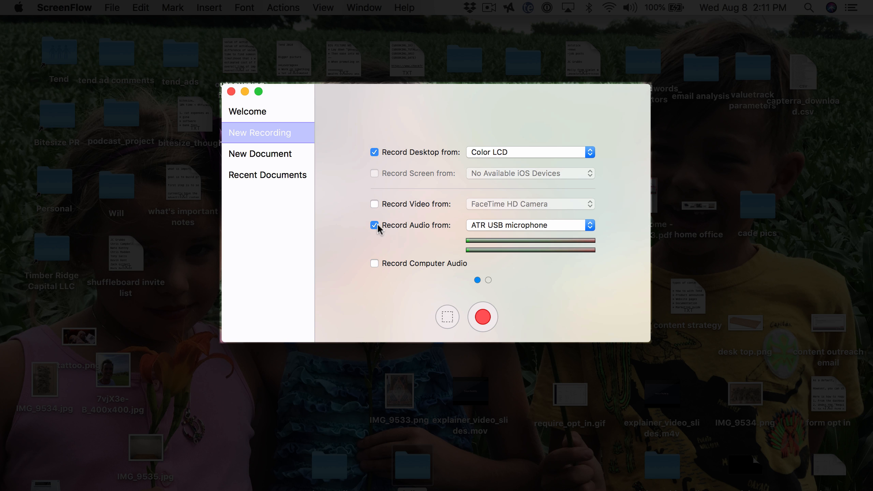
{"action": "left_click", "coordinate": [506, 227]}
{"action": "left_click", "coordinate": [505, 226]}
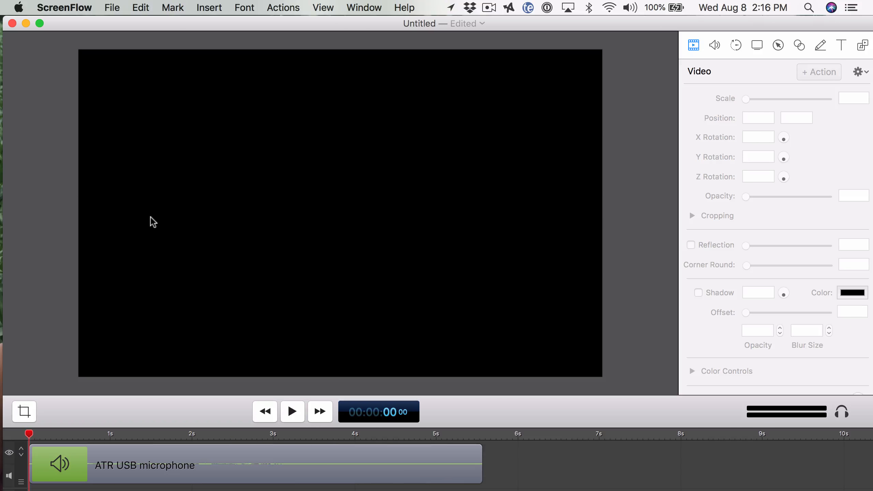
- Open the untitled recording document's name and location details, and close them unchanged
{"action": "left_click", "coordinate": [427, 24]}
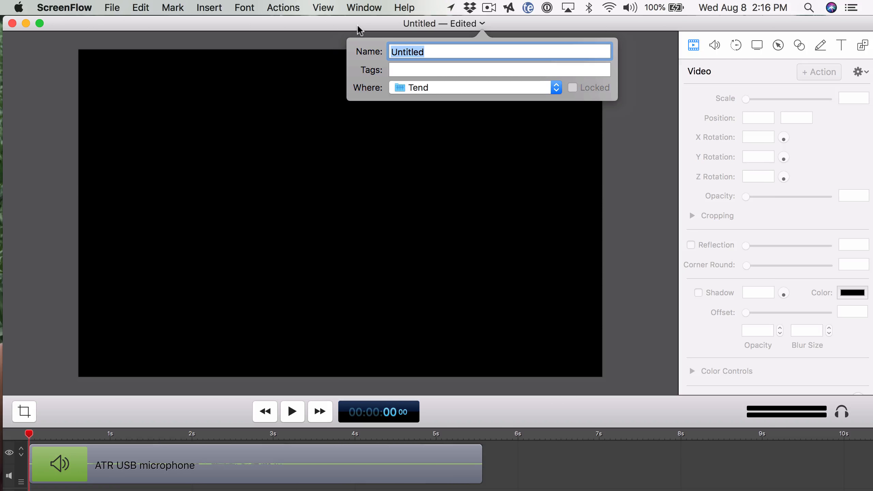
{"action": "left_click", "coordinate": [354, 25]}
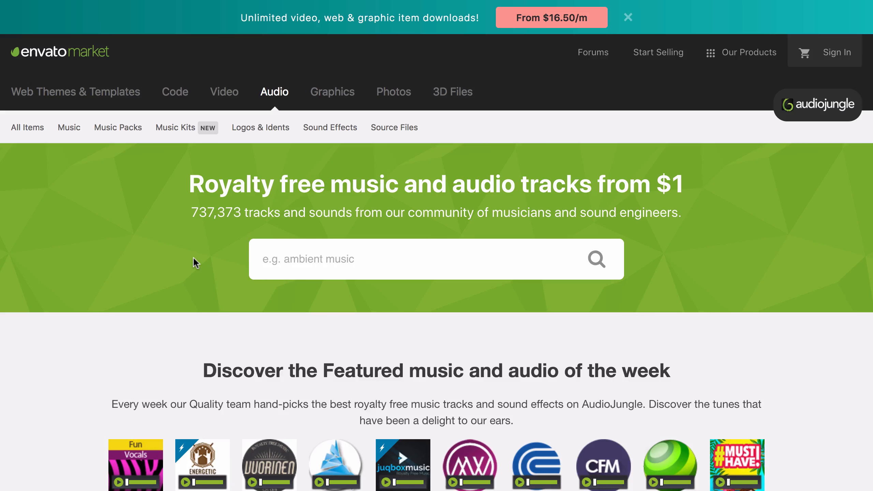
- Search AudioJungle for "ding" and play a short preview of the first result
{"action": "left_click", "coordinate": [311, 261]}
{"action": "type", "text": "ding"}
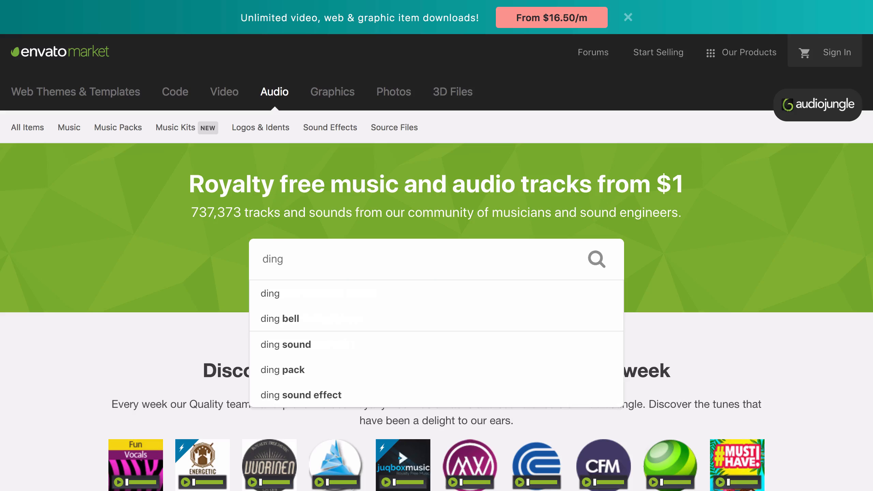
{"action": "key", "text": "Return"}
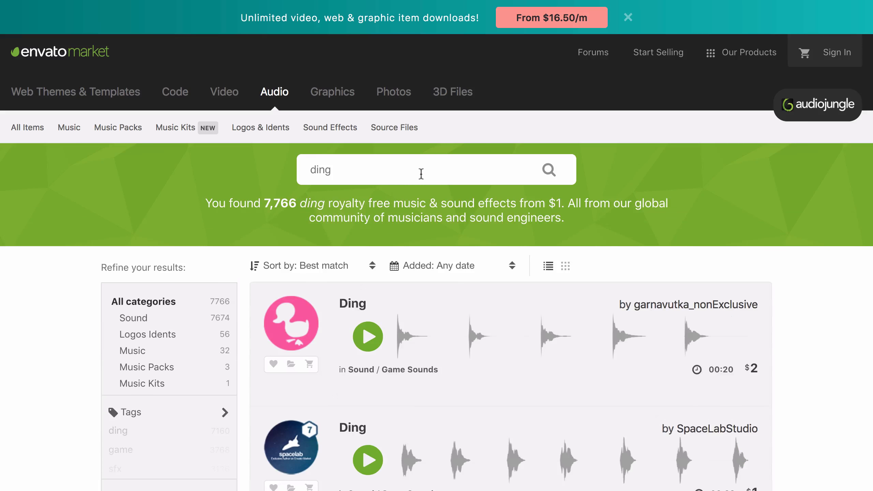
{"action": "left_click", "coordinate": [393, 171]}
{"action": "double_click", "coordinate": [393, 170]}
{"action": "left_click", "coordinate": [374, 348]}
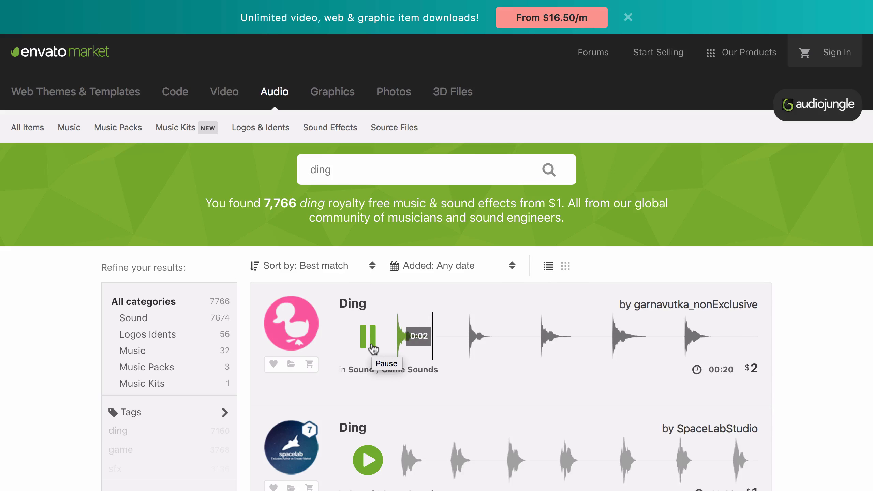
{"action": "left_click", "coordinate": [374, 349]}
- Search for "swoosh" sound effects and preview the first result
{"action": "double_click", "coordinate": [409, 168]}
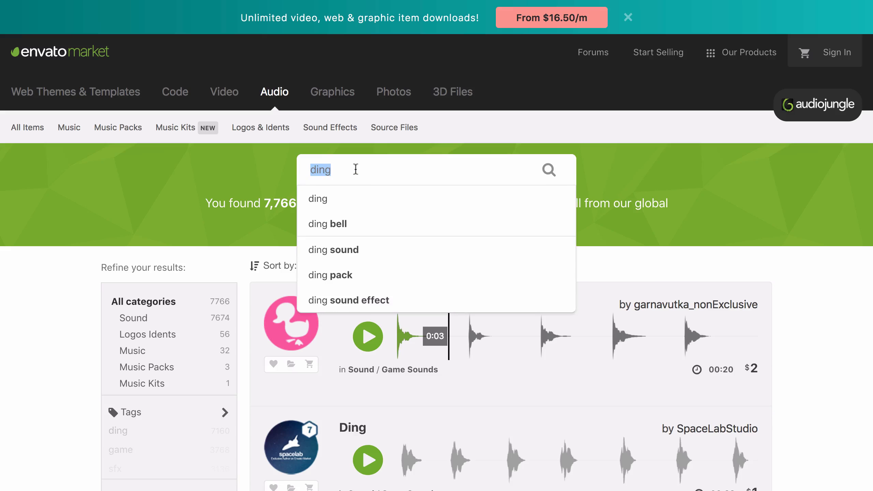
{"action": "type", "text": "swoosh"}
{"action": "key", "text": "Return"}
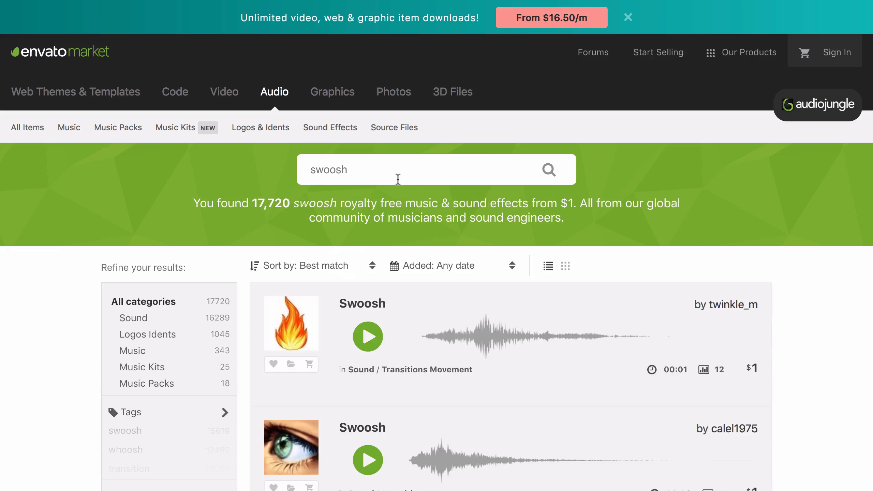
{"action": "left_click", "coordinate": [371, 340]}
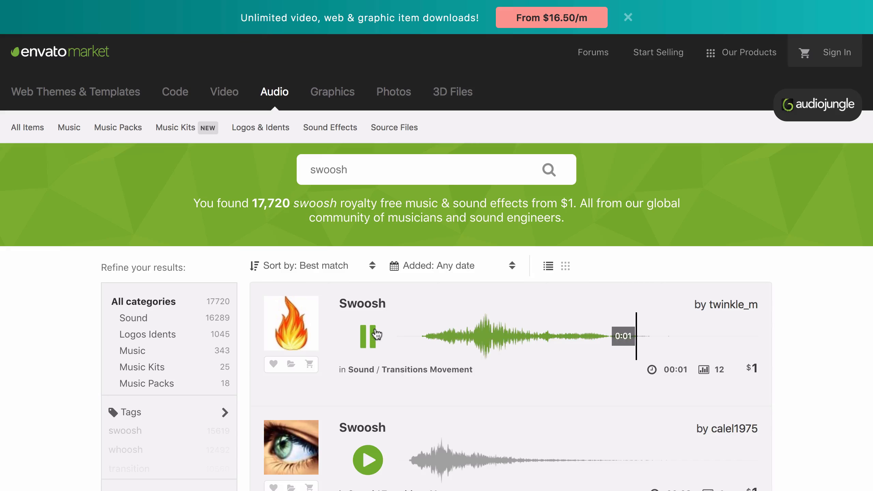
- Replace the search term with the suggested "background music" and run the search
{"action": "double_click", "coordinate": [357, 169]}
{"action": "key", "text": "BackSpace"}
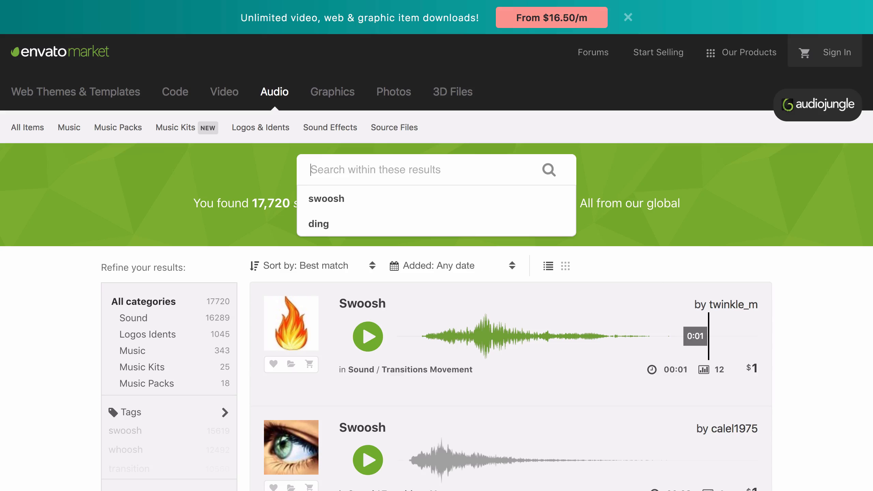
{"action": "type", "text": "back"}
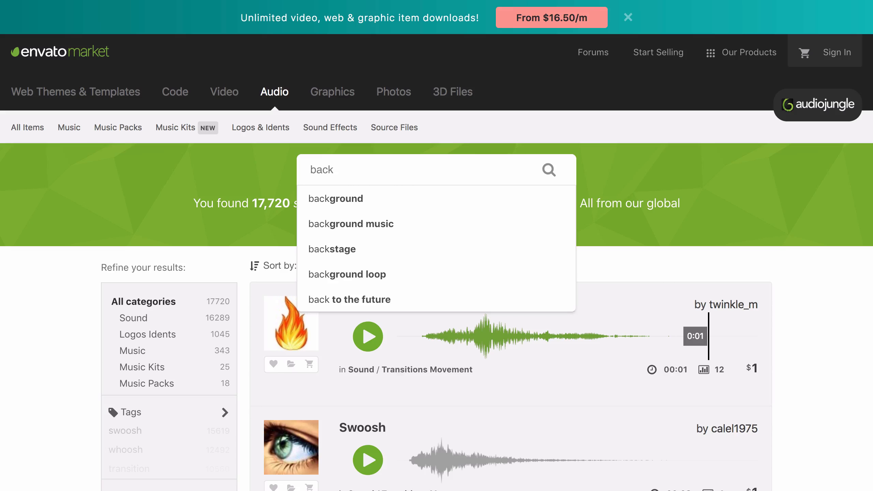
{"action": "left_click", "coordinate": [384, 228]}
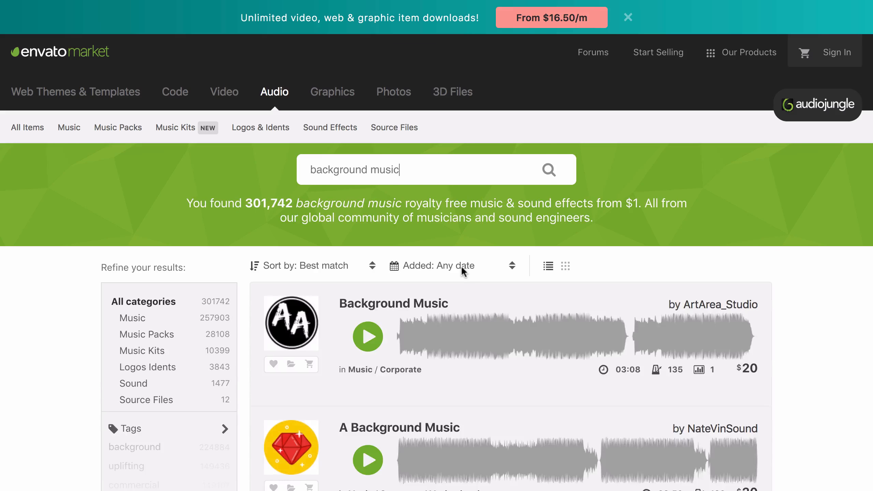
- Expand the tag filters for the background music results and choose one of the listed tags
{"action": "scroll", "coordinate": [461, 265], "scroll_direction": "down", "scroll_amount": 3}
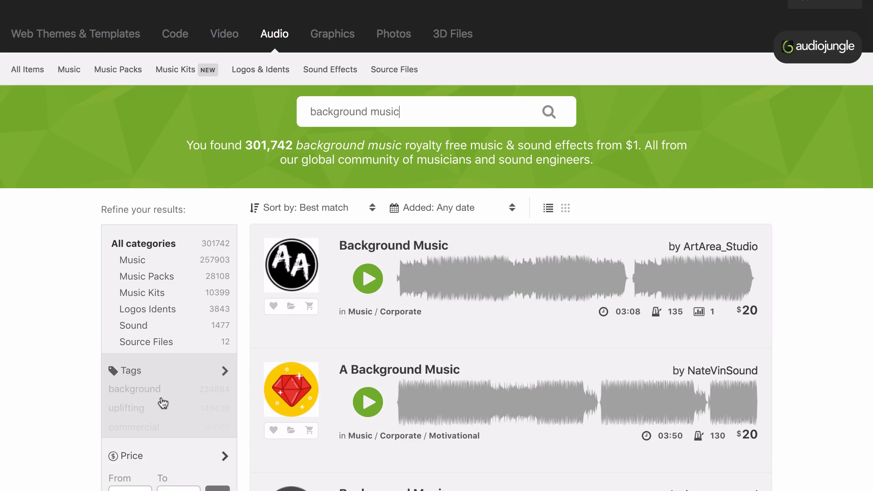
{"action": "left_click", "coordinate": [157, 411]}
{"action": "scroll", "coordinate": [269, 427], "scroll_direction": "down", "scroll_amount": 2}
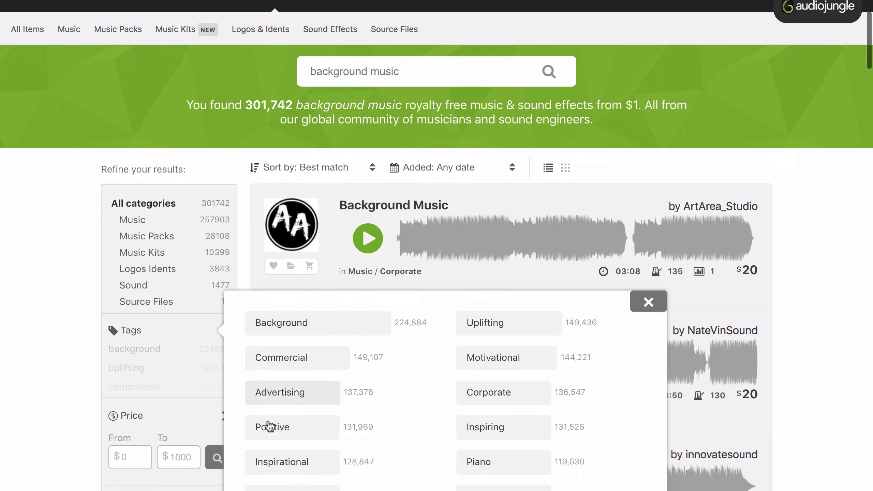
{"action": "scroll", "coordinate": [270, 426], "scroll_direction": "down", "scroll_amount": 2}
{"action": "left_click", "coordinate": [272, 393]}
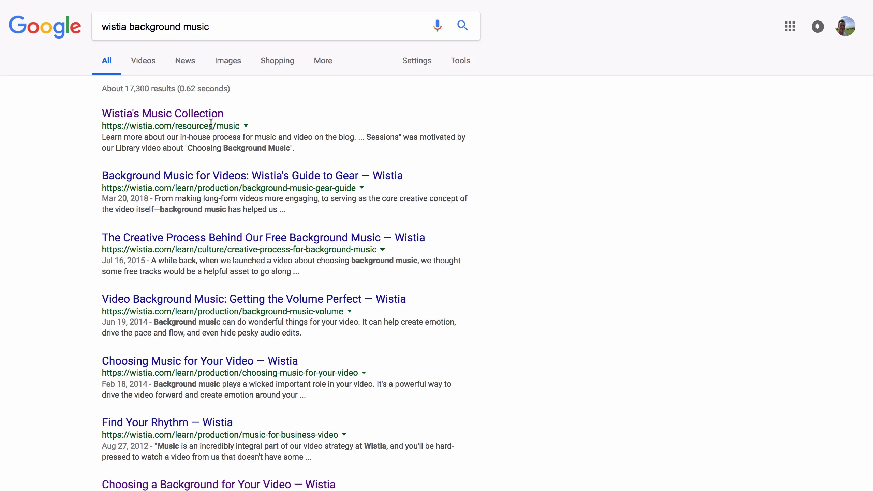
- Open Wistia's Music Collection from the Google results and browse its free downloadable albums
{"action": "left_click", "coordinate": [206, 117]}
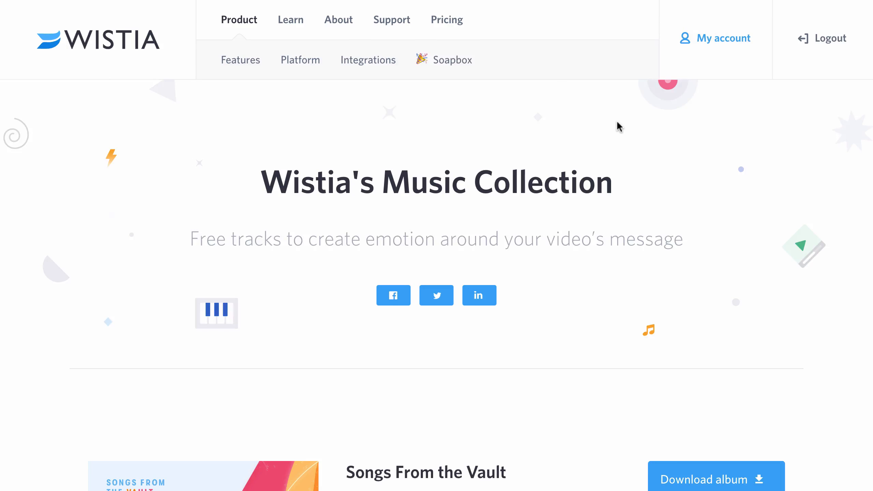
{"action": "scroll", "coordinate": [679, 240], "scroll_direction": "down", "scroll_amount": 5}
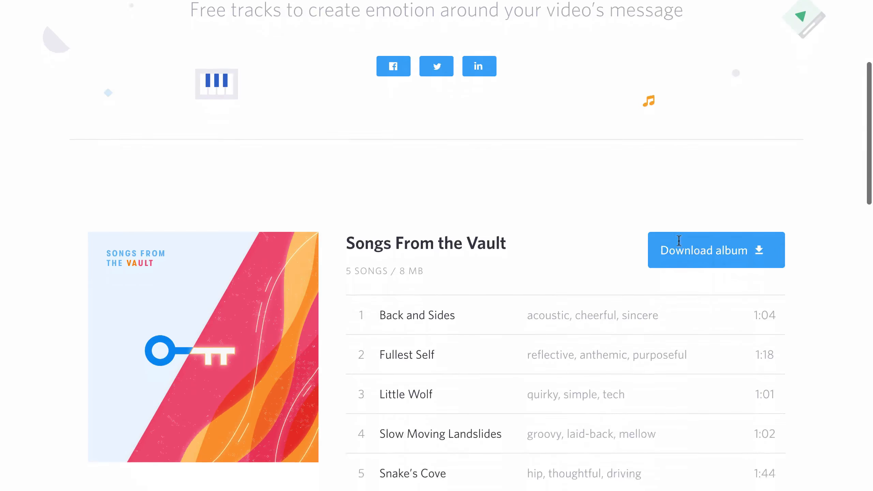
{"action": "scroll", "coordinate": [679, 240], "scroll_direction": "down", "scroll_amount": 4}
{"action": "scroll", "coordinate": [679, 239], "scroll_direction": "down", "scroll_amount": 14}
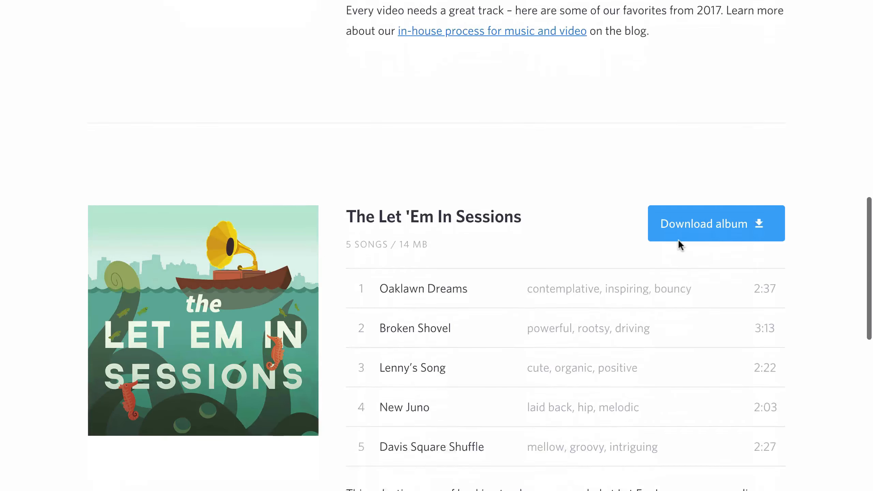
{"action": "scroll", "coordinate": [678, 239], "scroll_direction": "up", "scroll_amount": 6}
{"action": "scroll", "coordinate": [679, 243], "scroll_direction": "up", "scroll_amount": 1}
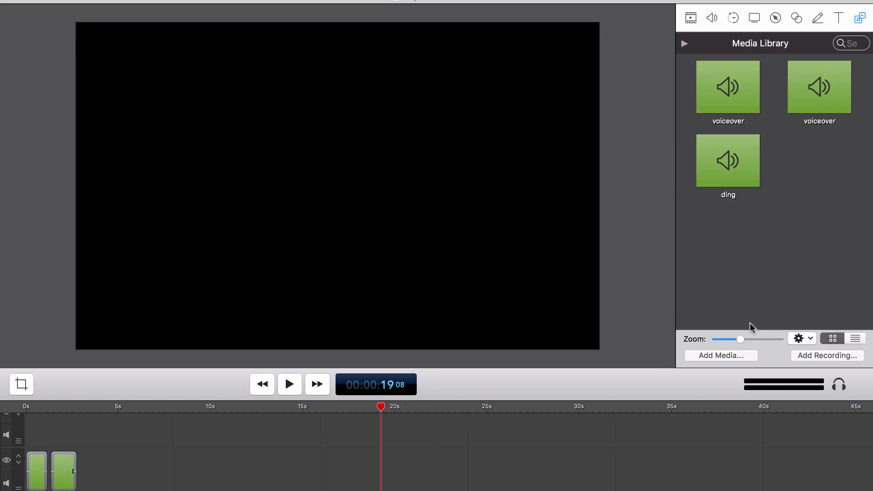
- In ScreenFlow, import back-and-sides.mp3 from the songs-from-the-vault folder on the Desktop into the media library
{"action": "left_click", "coordinate": [749, 355]}
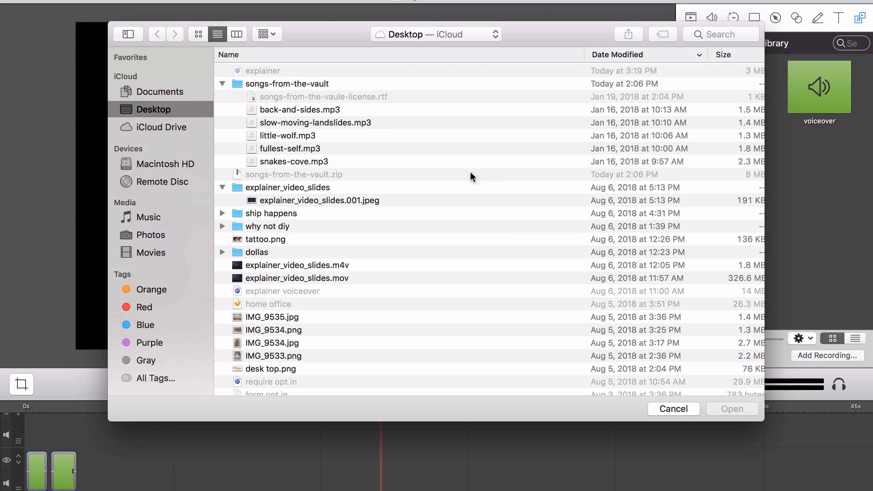
{"action": "left_click", "coordinate": [345, 109]}
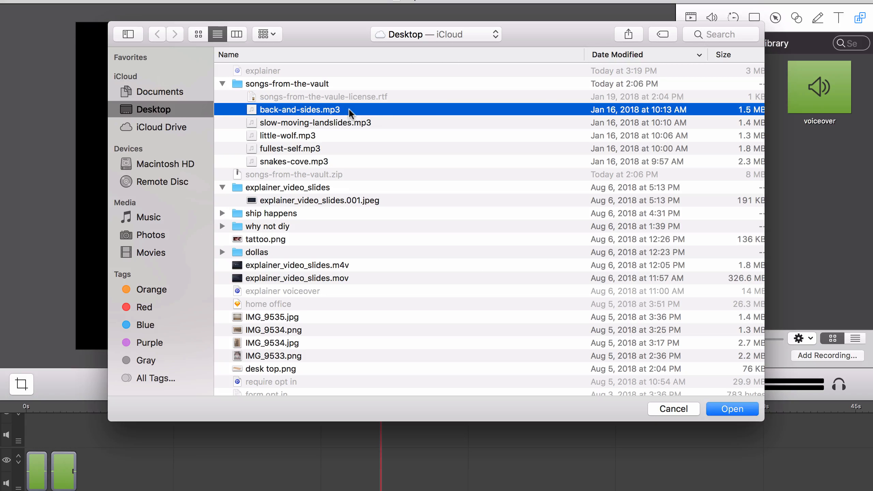
{"action": "left_click", "coordinate": [746, 409]}
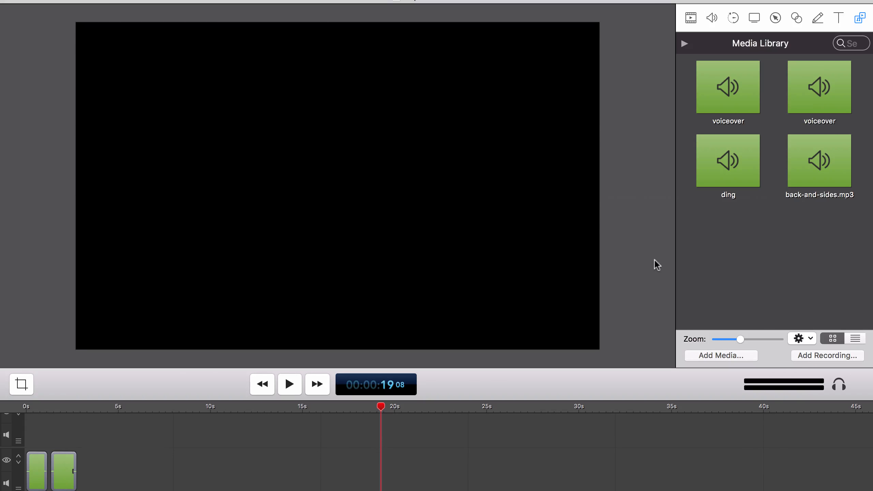
- Add the back-and-sides.mp3 clip to the timeline at the playhead, about 19 seconds in
{"action": "scroll", "coordinate": [541, 420], "scroll_direction": "down", "scroll_amount": 1}
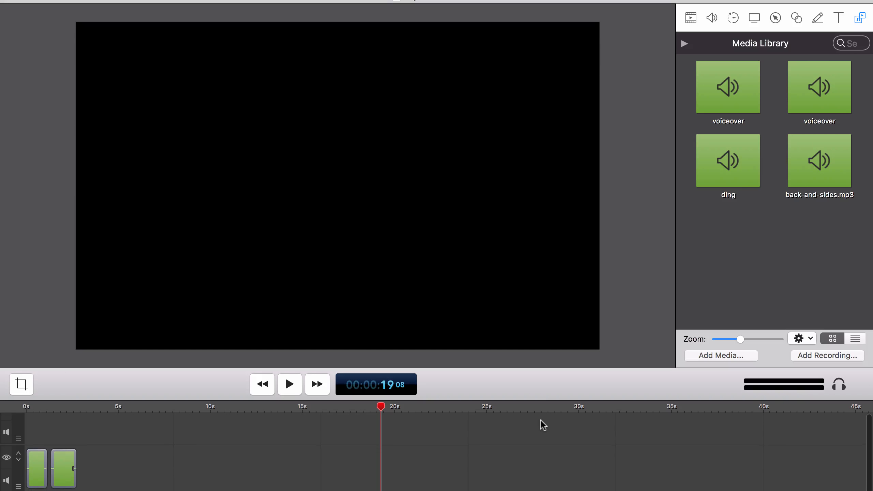
{"action": "double_click", "coordinate": [816, 152]}
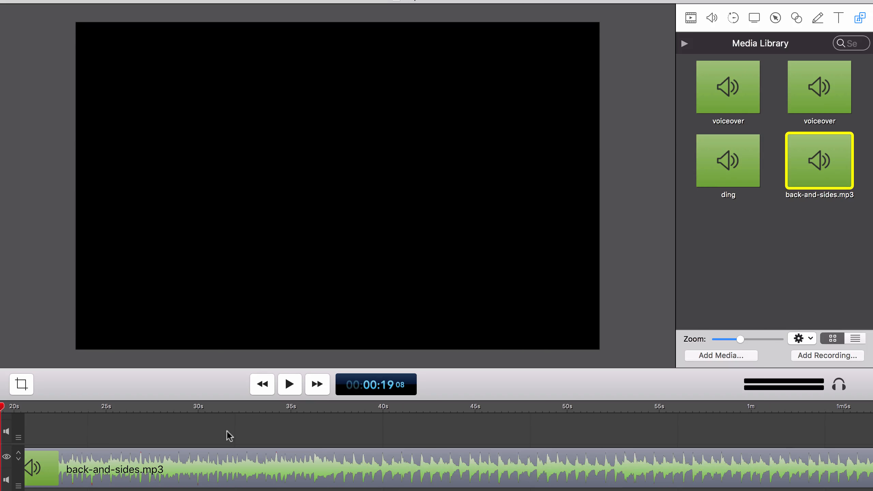
{"action": "scroll", "coordinate": [200, 430], "scroll_direction": "left", "scroll_amount": 10}
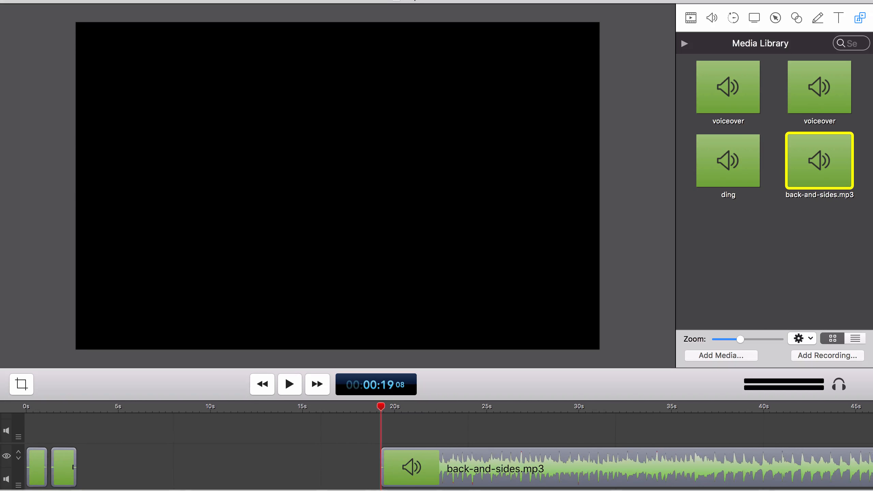
- Move the two short opening clips to the track above and slide back-and-sides.mp3 to the start of the timeline
{"action": "key", "text": "super+minus"}
{"action": "key", "text": "super+minus"}
{"action": "left_click", "coordinate": [52, 467]}
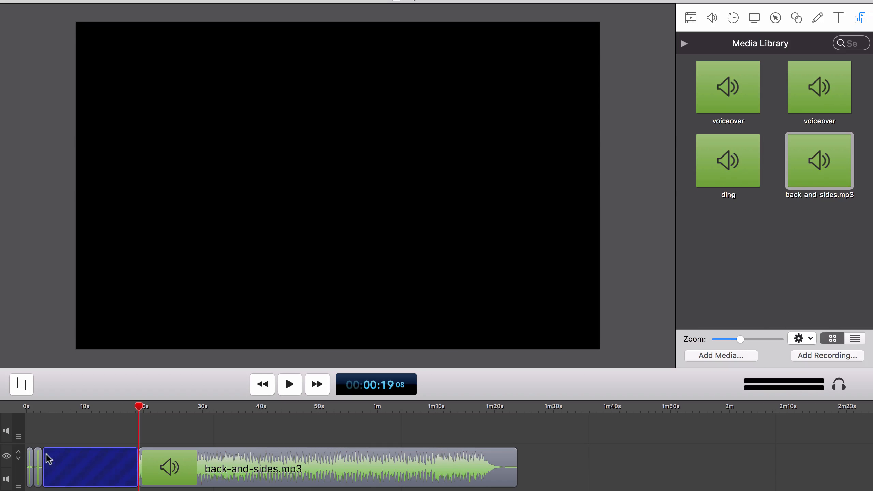
{"action": "left_click", "coordinate": [38, 458]}
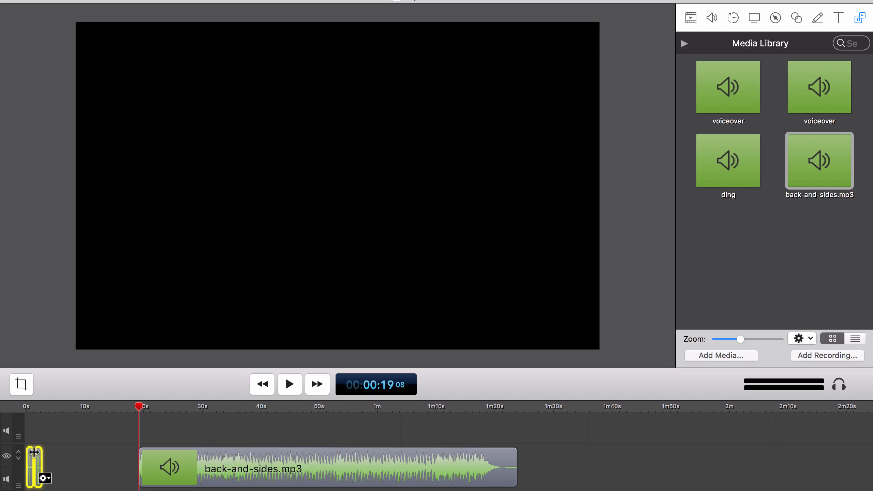
{"action": "left_click_drag", "start_coordinate": [38, 451], "coordinate": [38, 427]}
{"action": "left_click_drag", "start_coordinate": [180, 460], "coordinate": [66, 460]}
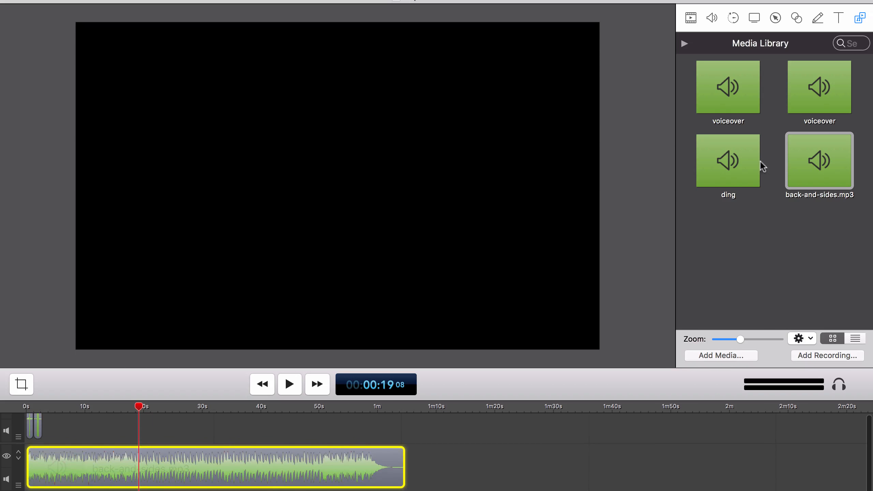
- Try adding the ding sound clip to the timeline about 19 seconds in and moving it toward the start
{"action": "left_click", "coordinate": [729, 161]}
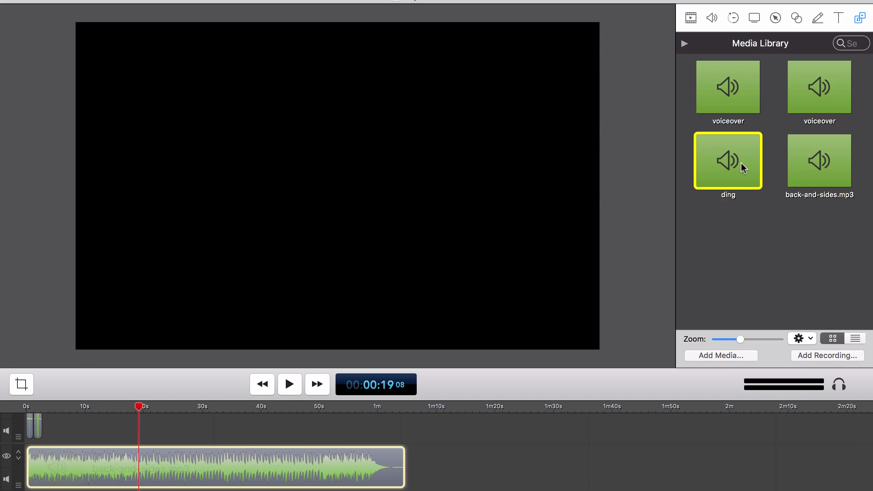
{"action": "double_click", "coordinate": [740, 162]}
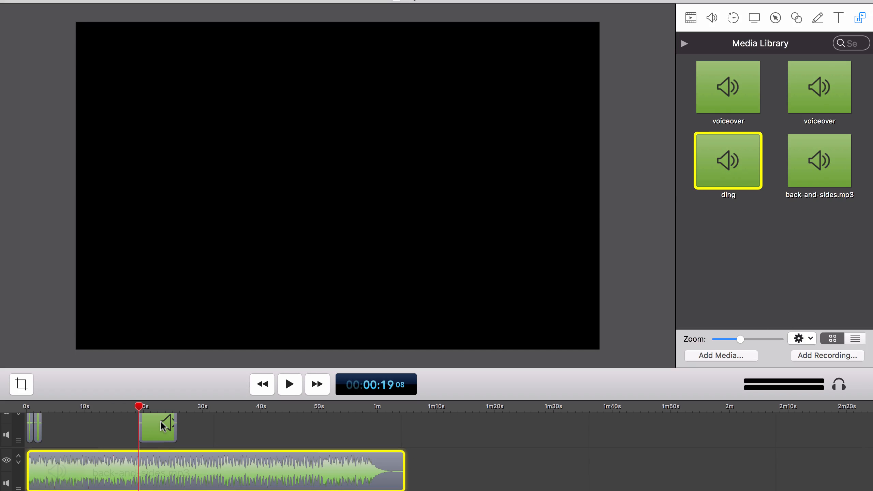
{"action": "left_click_drag", "start_coordinate": [153, 423], "coordinate": [40, 479]}
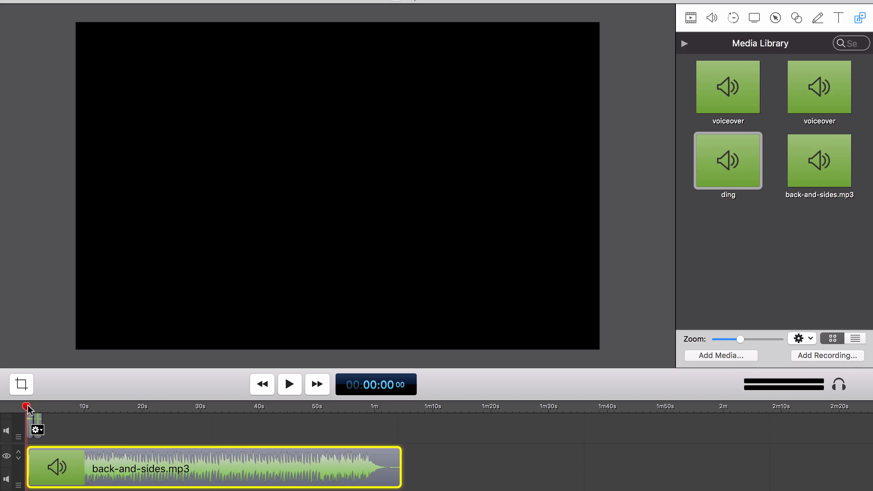
- Play the timeline's opening seconds and lower the volume of the back-and-sides.mp3 clip to 0
{"action": "key", "text": "space"}
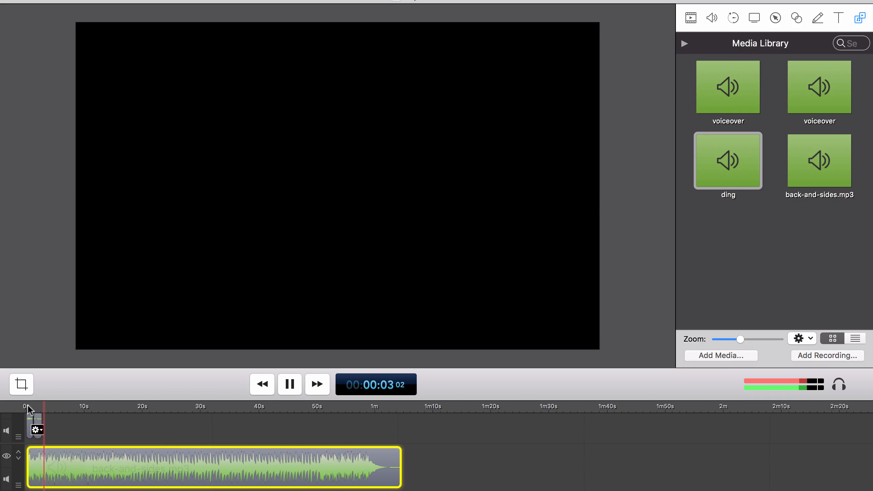
{"action": "key", "text": "space"}
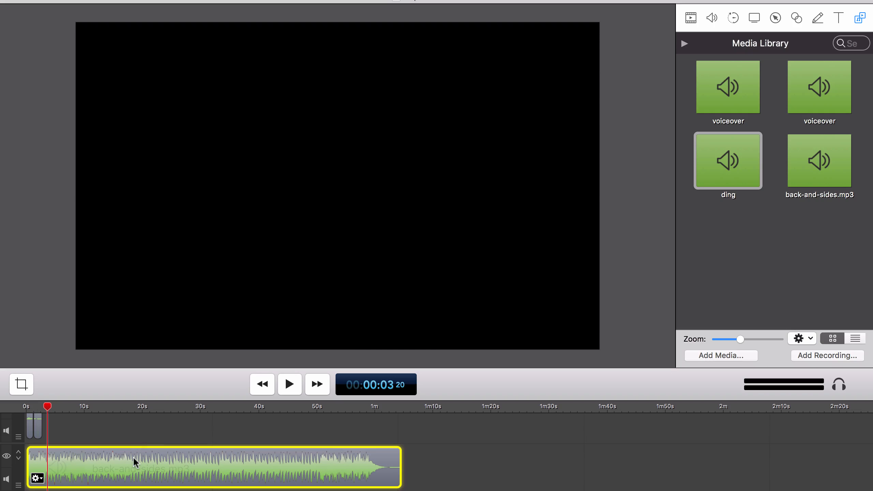
{"action": "left_click", "coordinate": [690, 18]}
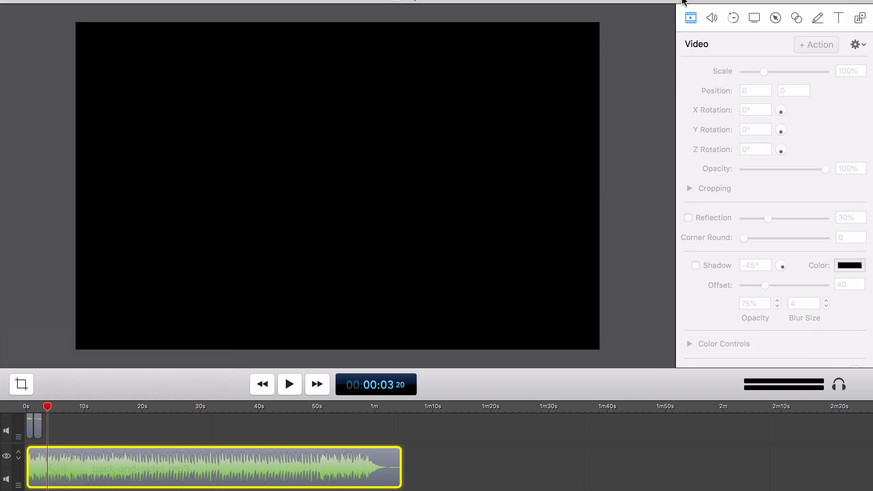
{"action": "left_click", "coordinate": [709, 20]}
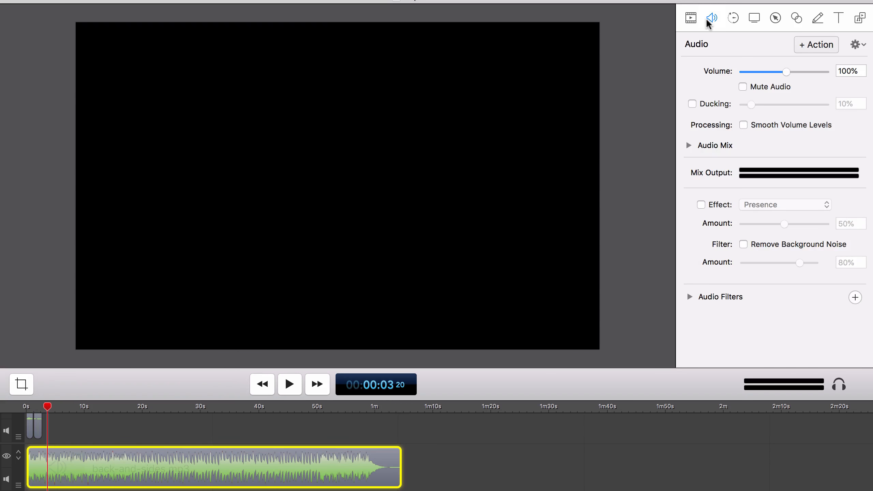
{"action": "left_click_drag", "start_coordinate": [786, 72], "coordinate": [743, 74]}
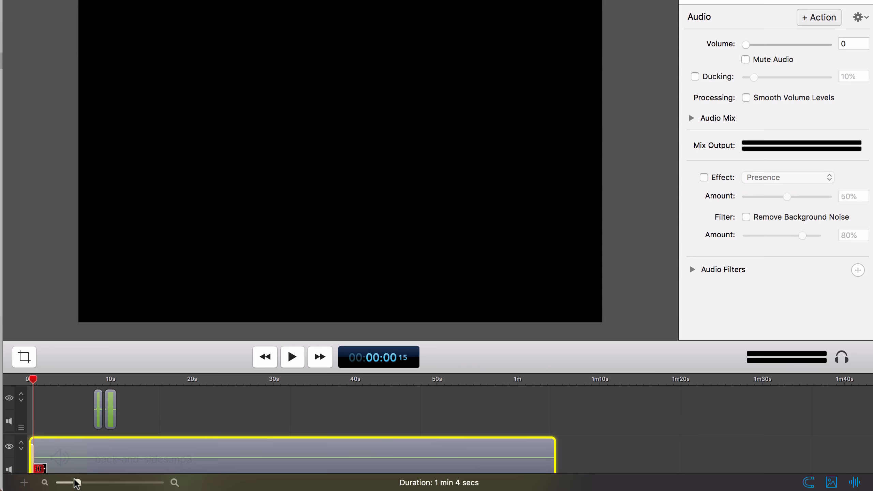
- Set the volume to 3% at the end of the half-second opening Audio action so back-and-sides.mp3 fades in from 0
{"action": "left_click_drag", "start_coordinate": [77, 483], "coordinate": [148, 483]}
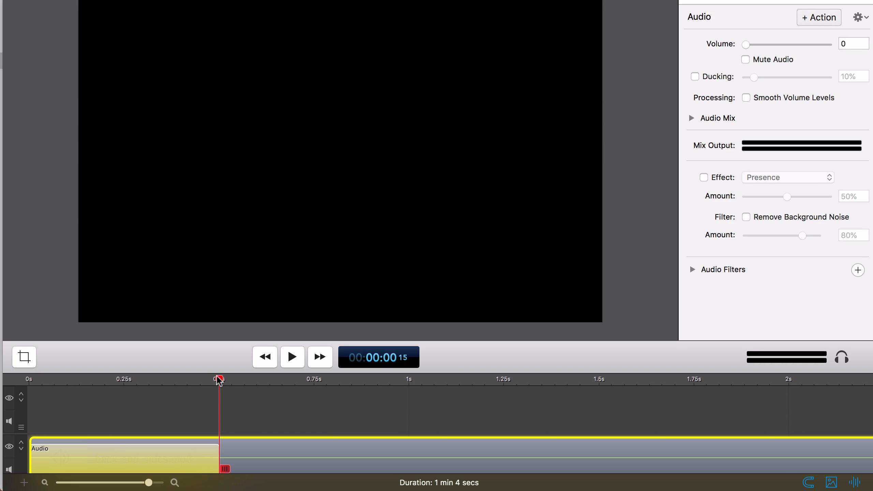
{"action": "left_click_drag", "start_coordinate": [219, 380], "coordinate": [33, 396]}
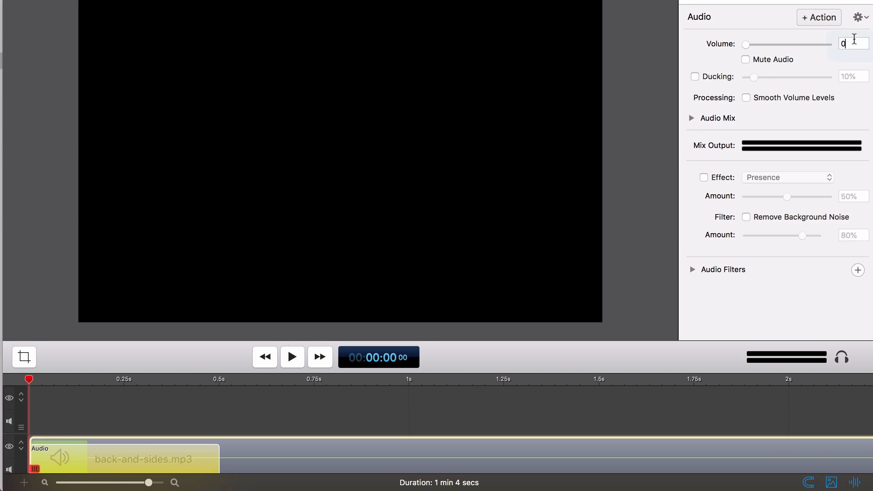
{"action": "left_click", "coordinate": [855, 39]}
{"action": "left_click_drag", "start_coordinate": [29, 381], "coordinate": [219, 394]}
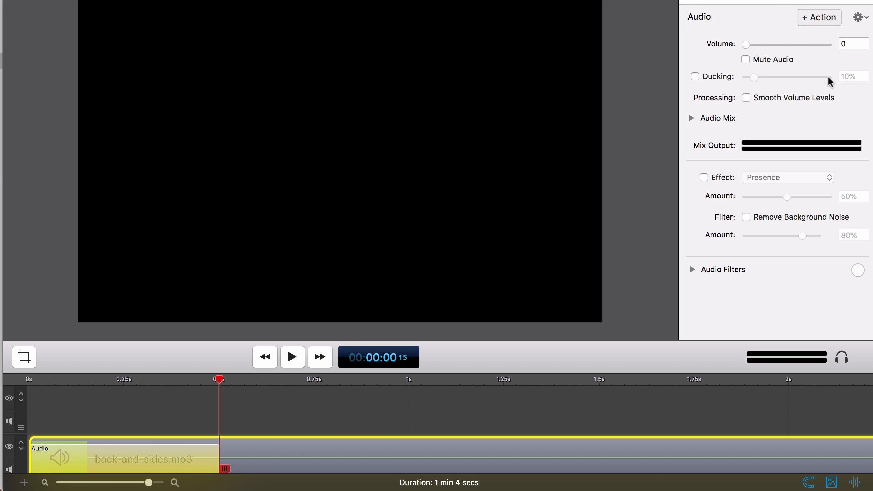
{"action": "left_click", "coordinate": [849, 44]}
{"action": "key", "text": "BackSpace"}
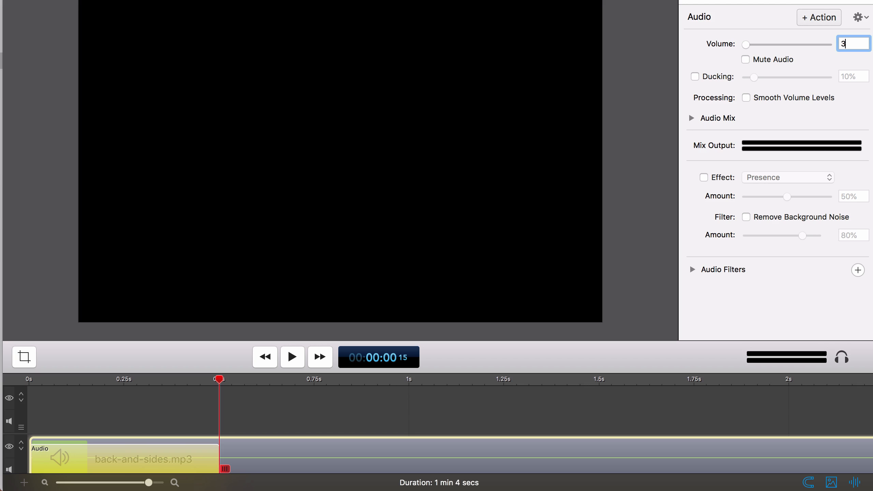
{"action": "type", "text": "3"}
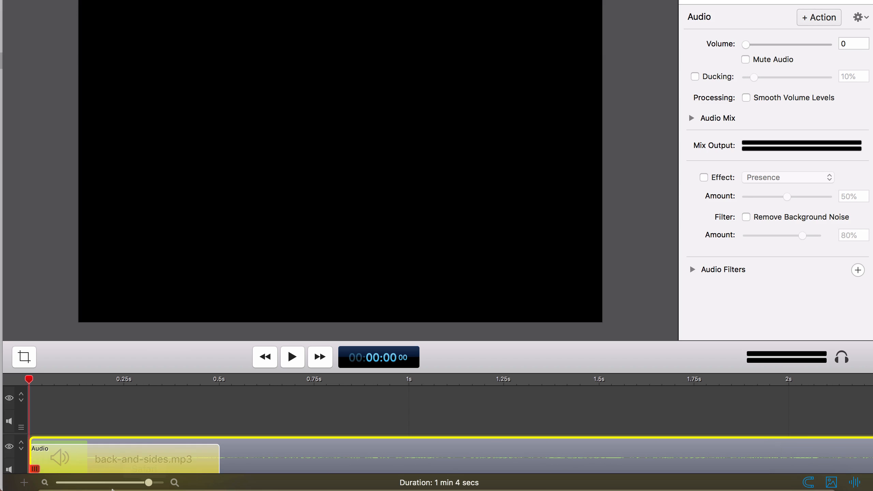
- Add an Audio action ending about 1:02 into back-and-sides.mp3 that fades the volume to 0, and play the fade
{"action": "left_click_drag", "start_coordinate": [148, 483], "coordinate": [85, 483]}
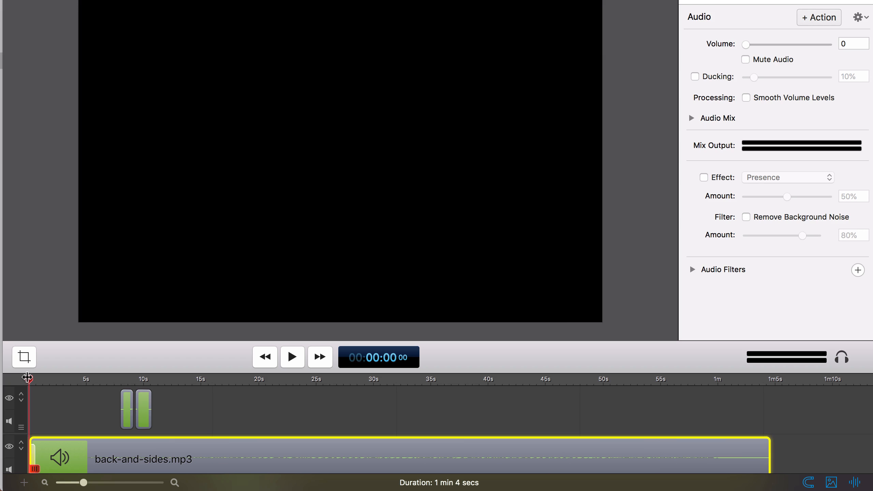
{"action": "left_click_drag", "start_coordinate": [29, 379], "coordinate": [746, 385]}
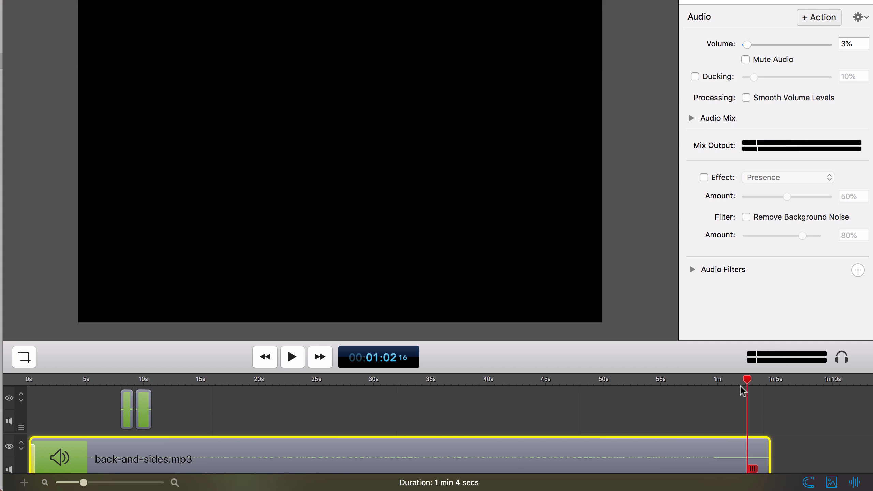
{"action": "left_click_drag", "start_coordinate": [82, 483], "coordinate": [137, 483]}
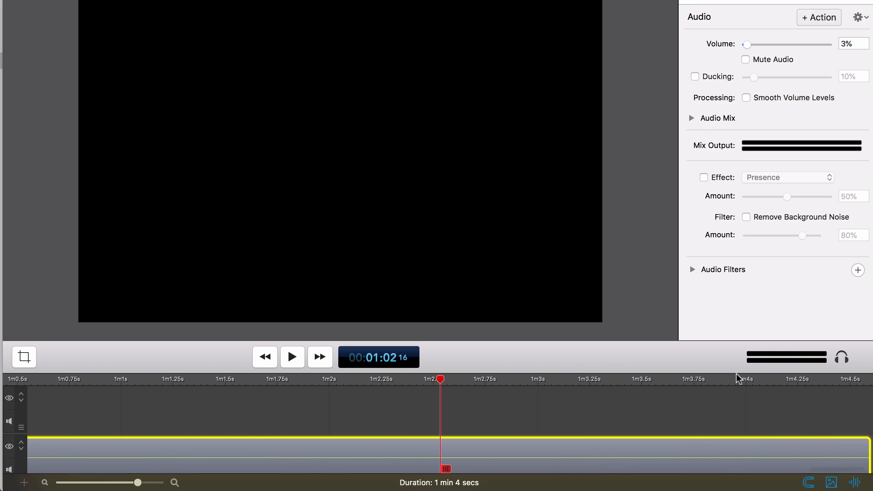
{"action": "left_click", "coordinate": [826, 17]}
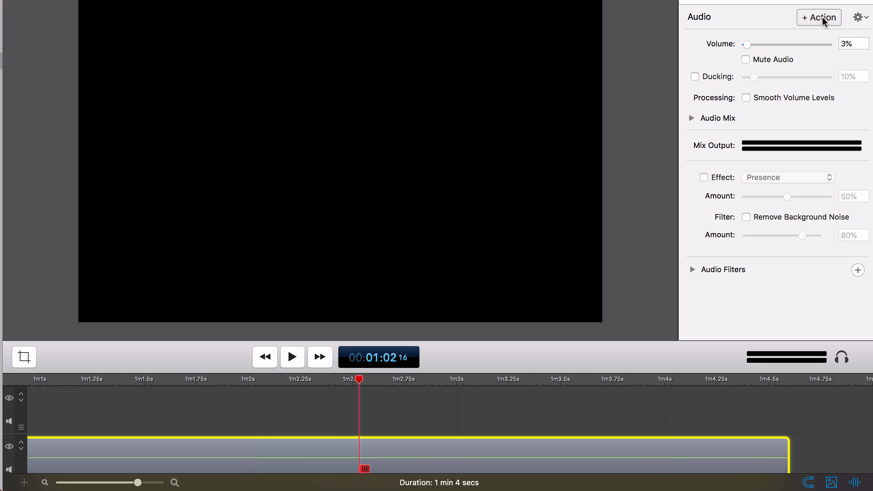
{"action": "left_click_drag", "start_coordinate": [359, 380], "coordinate": [255, 380]}
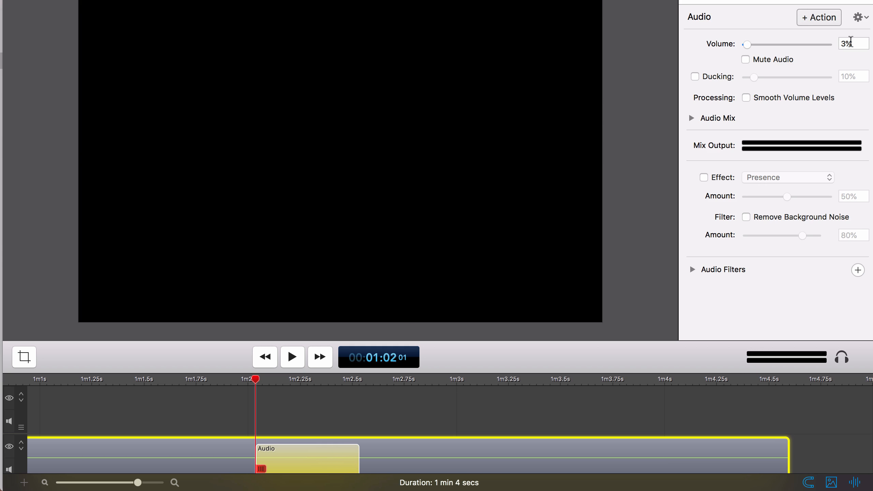
{"action": "left_click_drag", "start_coordinate": [256, 380], "coordinate": [359, 380]}
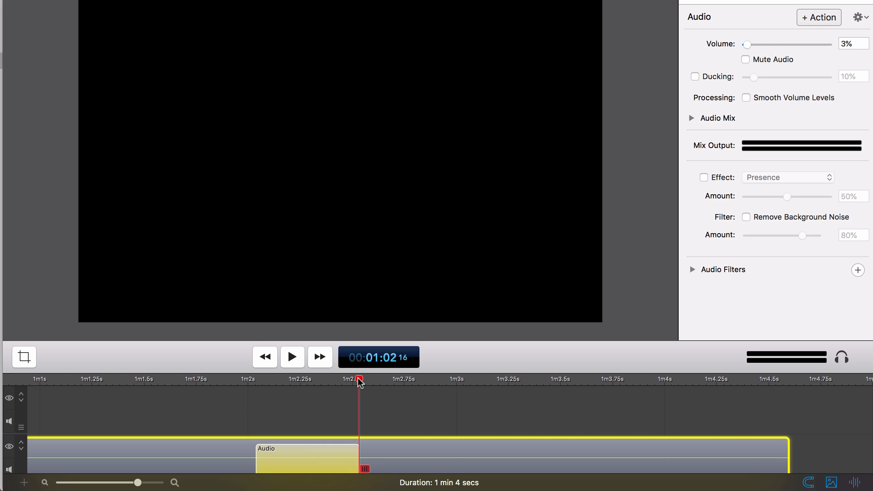
{"action": "left_click", "coordinate": [852, 42]}
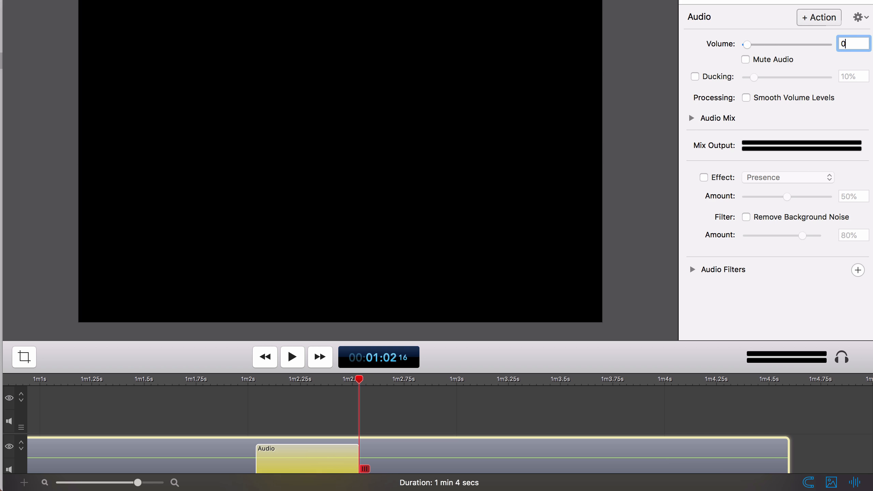
{"action": "key", "text": "Return"}
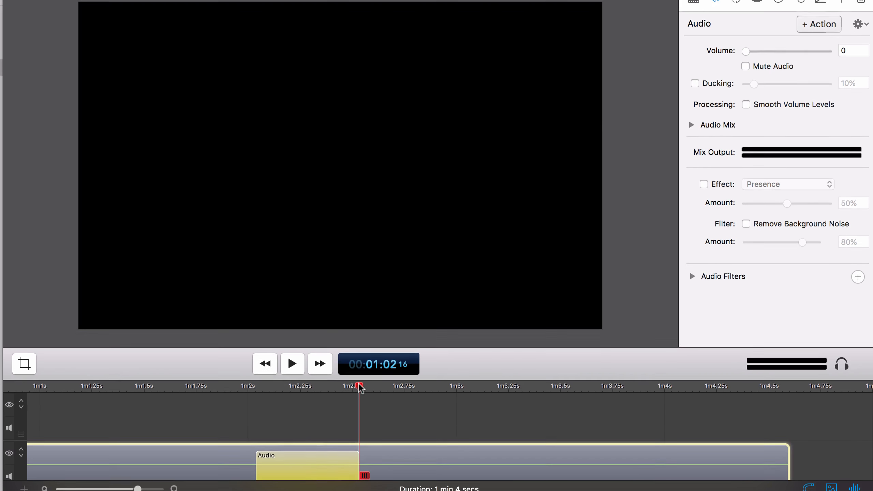
{"action": "left_click_drag", "start_coordinate": [359, 380], "coordinate": [202, 398]}
{"action": "key", "text": "space"}
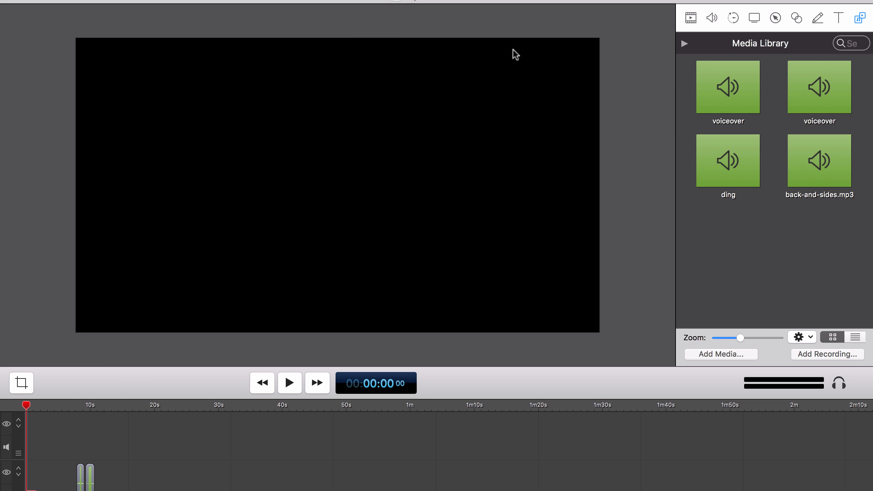
- Import explainer 2.0 final.mov from the Desktop and add it to the start of the timeline
{"action": "left_click", "coordinate": [717, 353]}
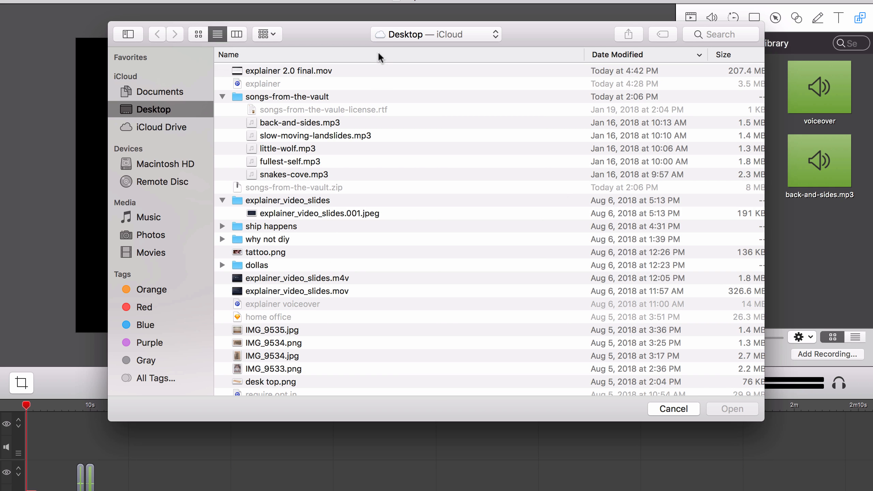
{"action": "left_click", "coordinate": [369, 73]}
{"action": "left_click", "coordinate": [724, 410]}
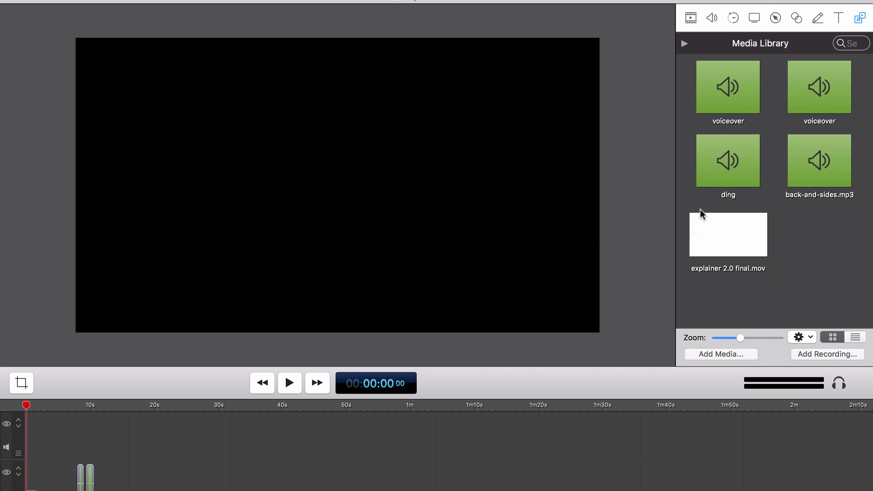
{"action": "double_click", "coordinate": [705, 216]}
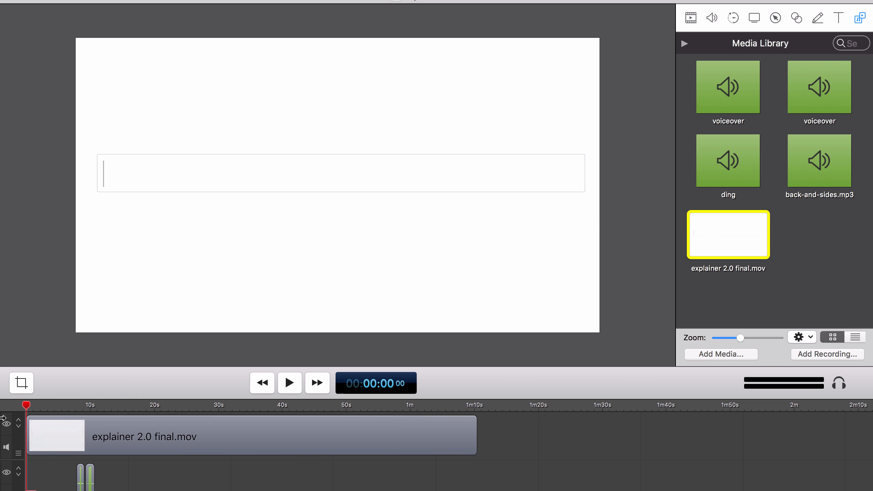